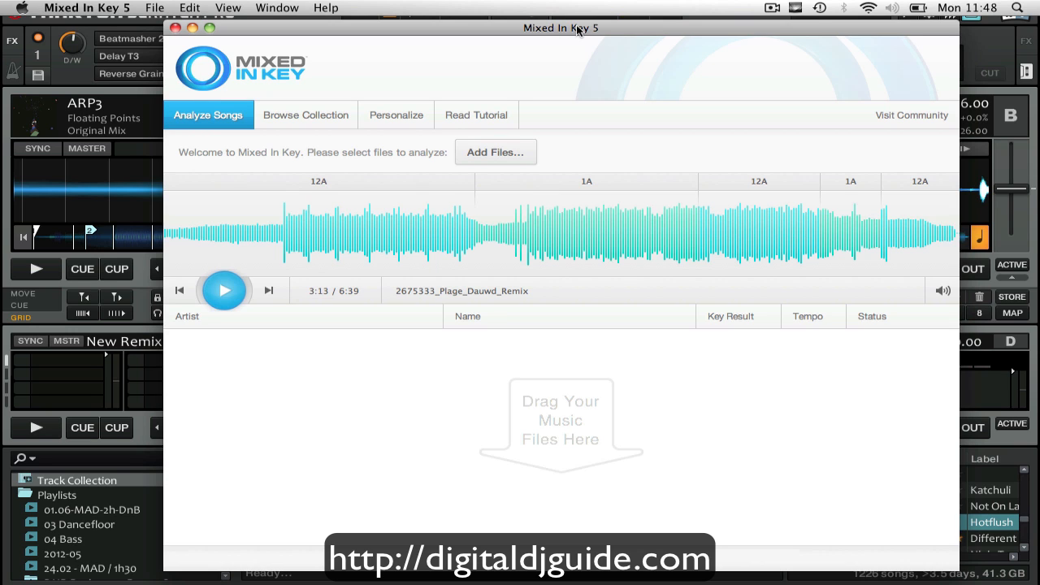
# Switch to Finder and add HollowTalk (FybeRemix).mp3 from the FREE MUSIC folder to Mixed In Key for analysis
pyautogui.moveTo(579, 30); pyautogui.dragTo(583, 28)
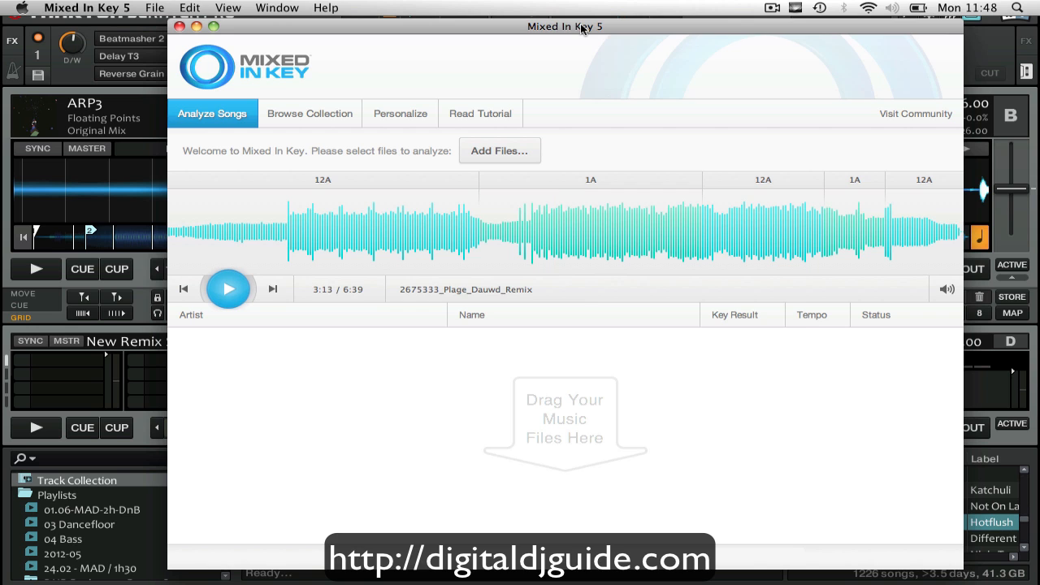
pyautogui.press('super+Tab')
pyautogui.press('super+Tab')
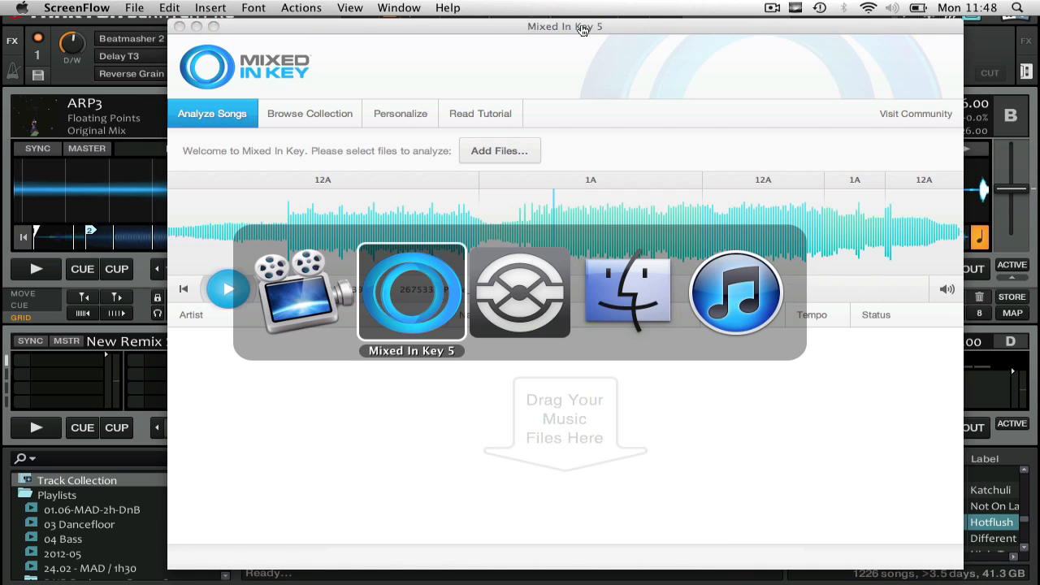
pyautogui.press('super+Tab')
pyautogui.press('super+Tab')
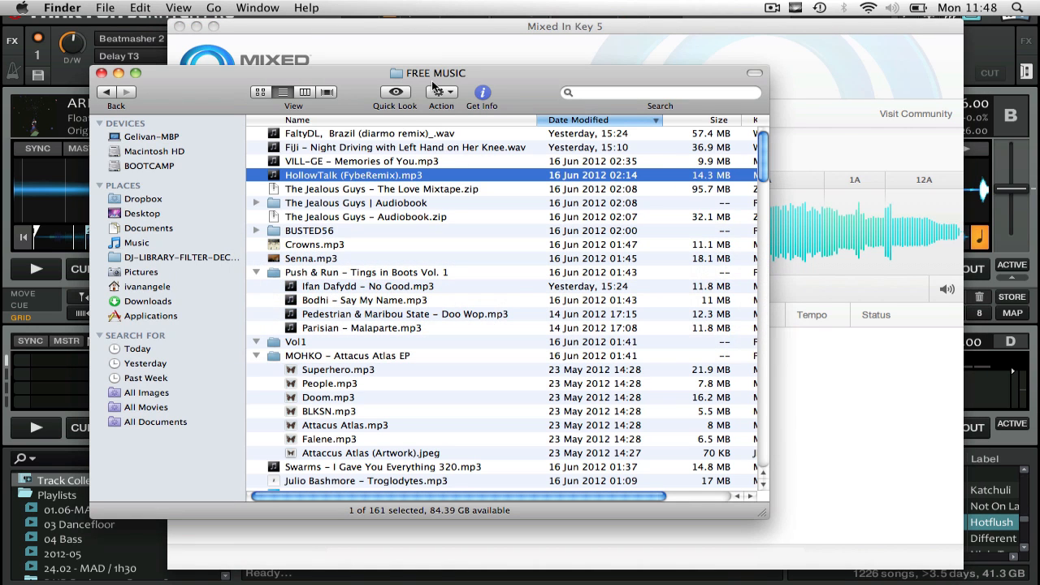
pyautogui.moveTo(434, 82); pyautogui.dragTo(448, 70)
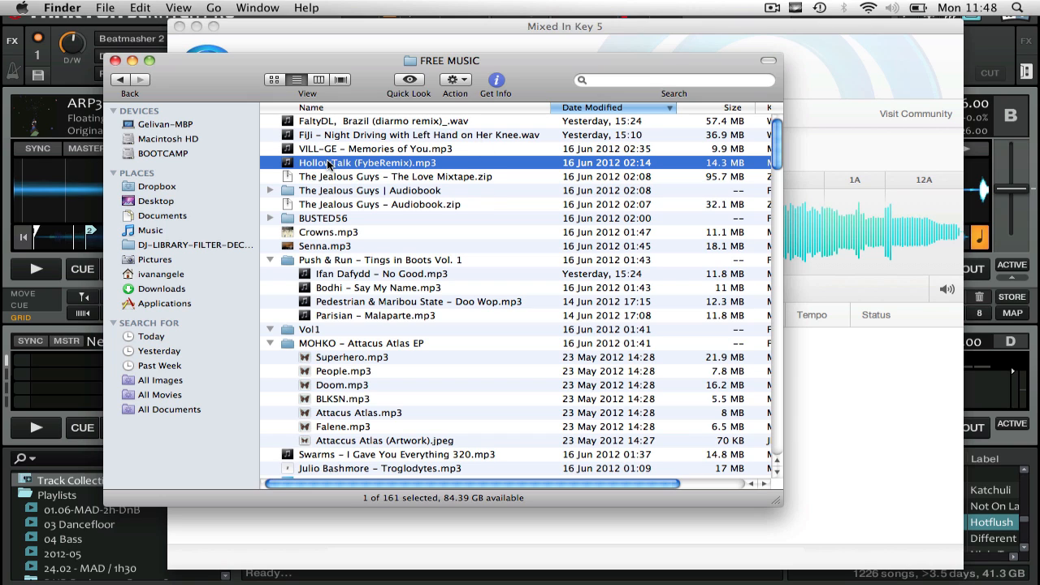
pyautogui.moveTo(329, 165); pyautogui.dragTo(446, 373)
pyautogui.press('super+Tab')
pyautogui.press('super+Tab')
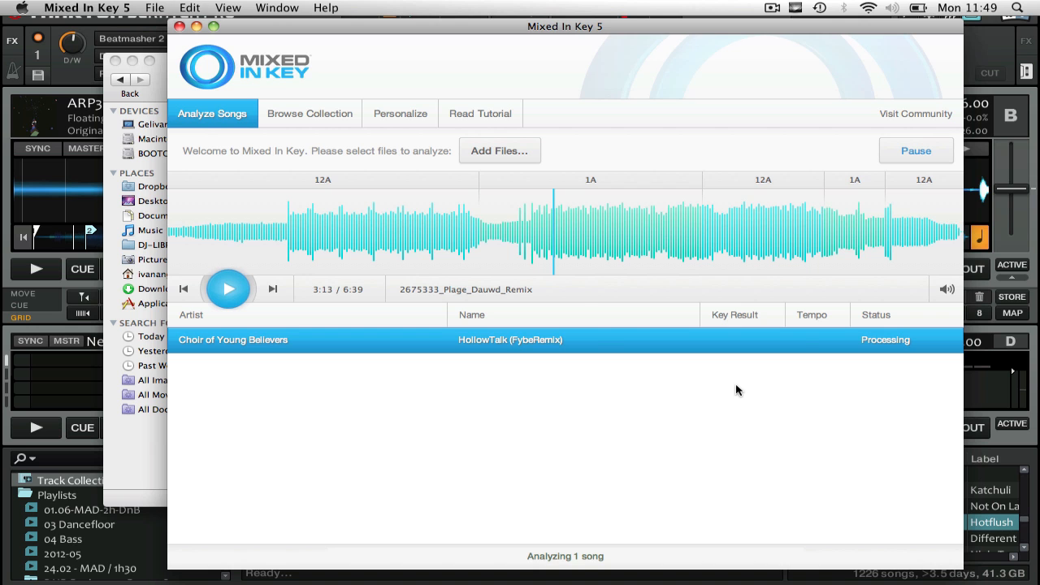
# Switch to iTunes and view the file summary of the track "If You Feel Like I Do" by Snakehips
pyautogui.press('super+Tab')
pyautogui.press('super+Tab')
pyautogui.press('super+Tab')
pyautogui.press('super+Tab')
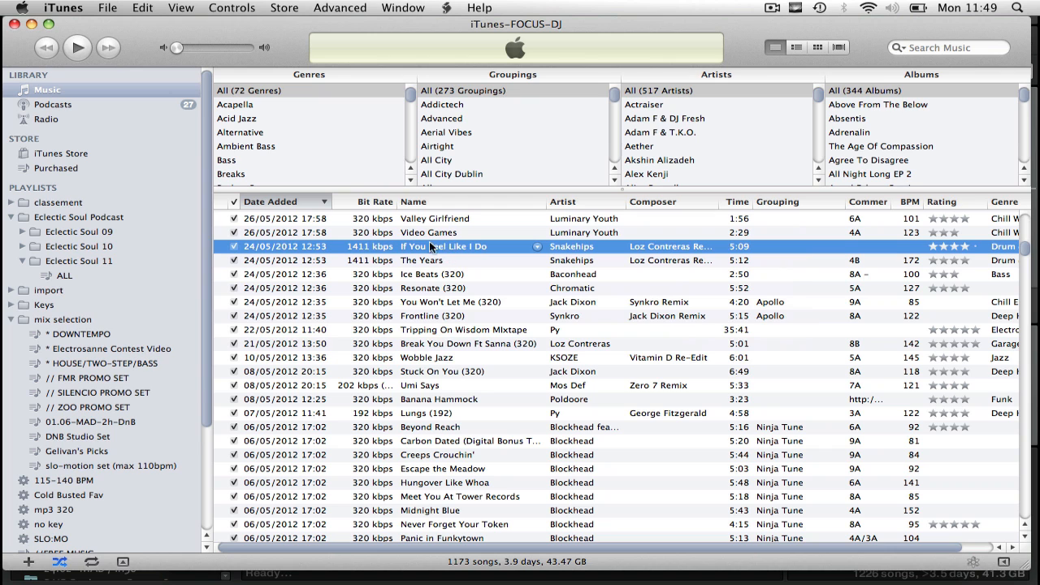
pyautogui.rightClick(451, 250)
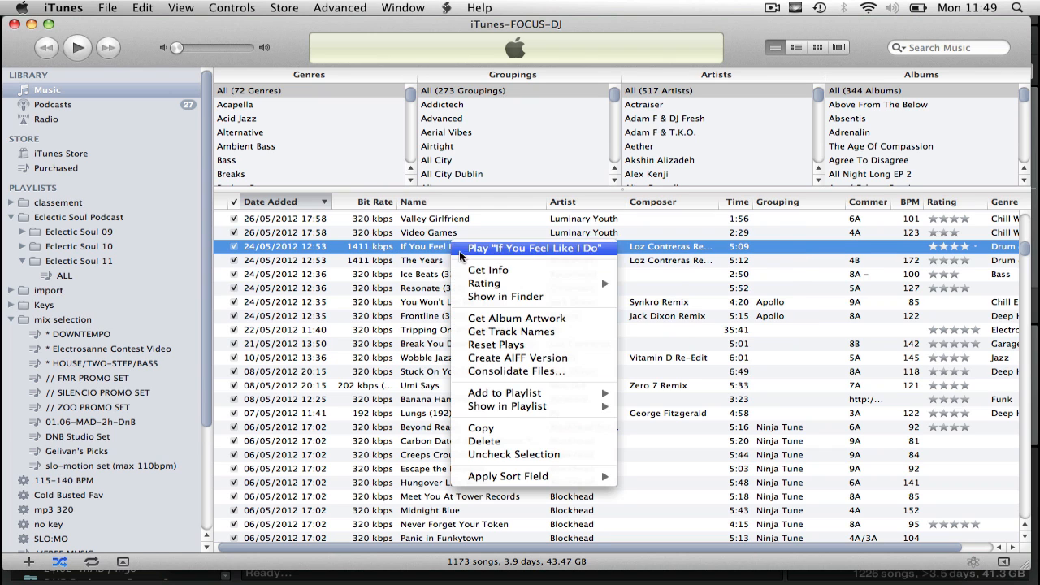
pyautogui.click(478, 273)
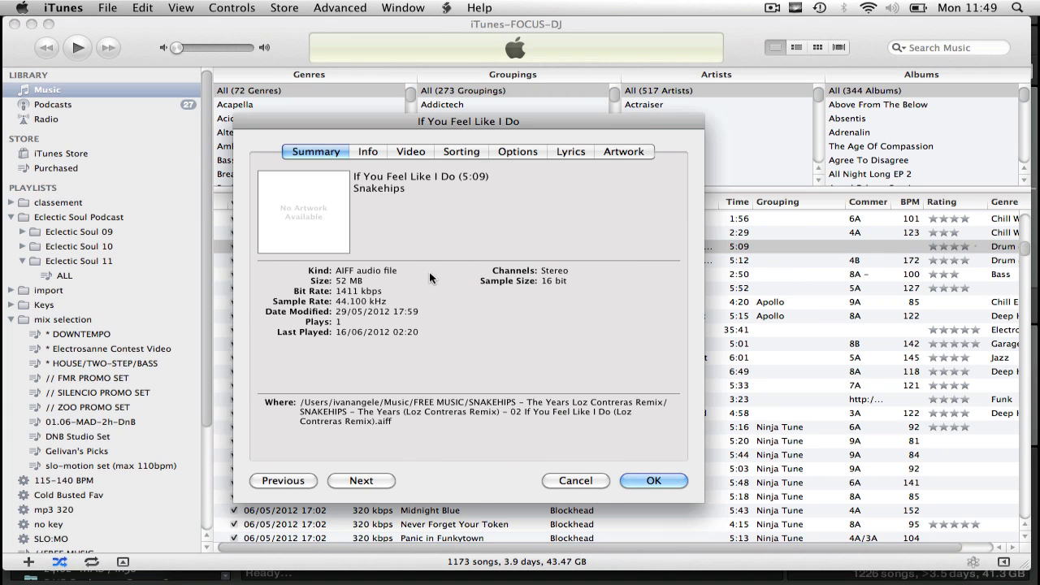
pyautogui.press('Return')
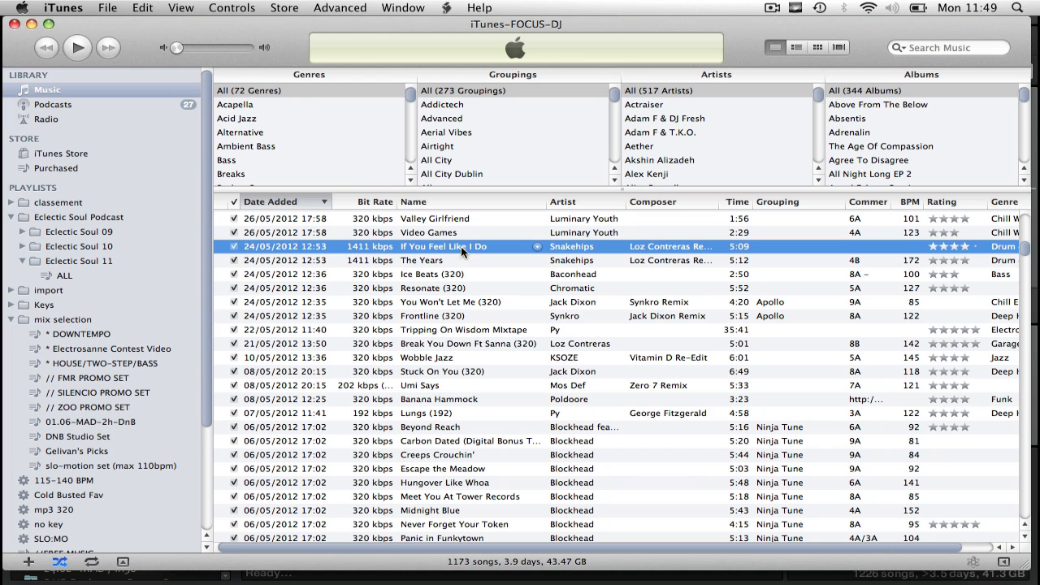
# Add "If You Feel Like I Do" from iTunes to the Mixed In Key analysis list and load it in the player
pyautogui.moveTo(466, 248); pyautogui.dragTo(425, 515)
pyautogui.press('super+Tab')
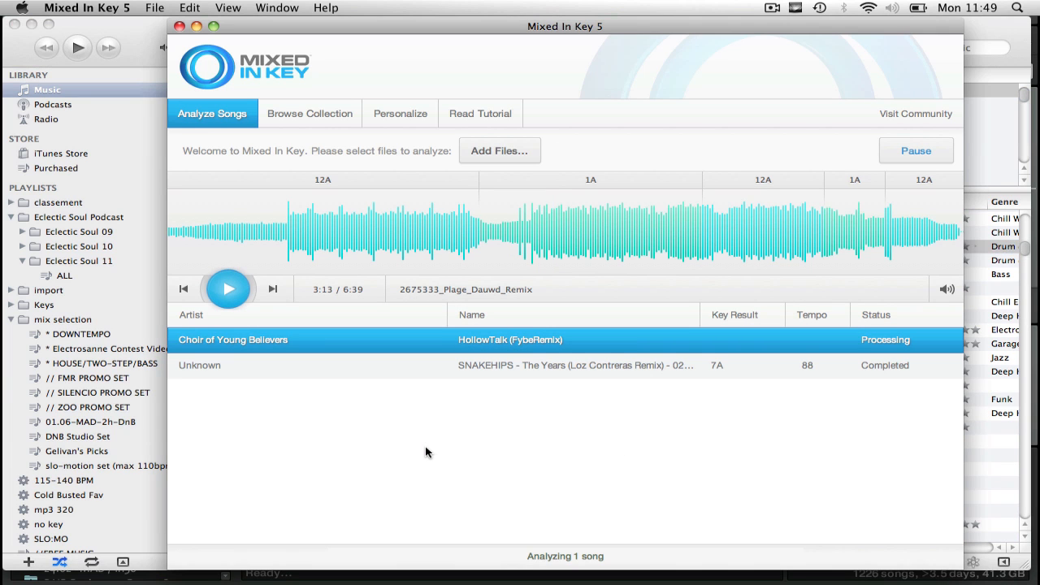
pyautogui.click(611, 363)
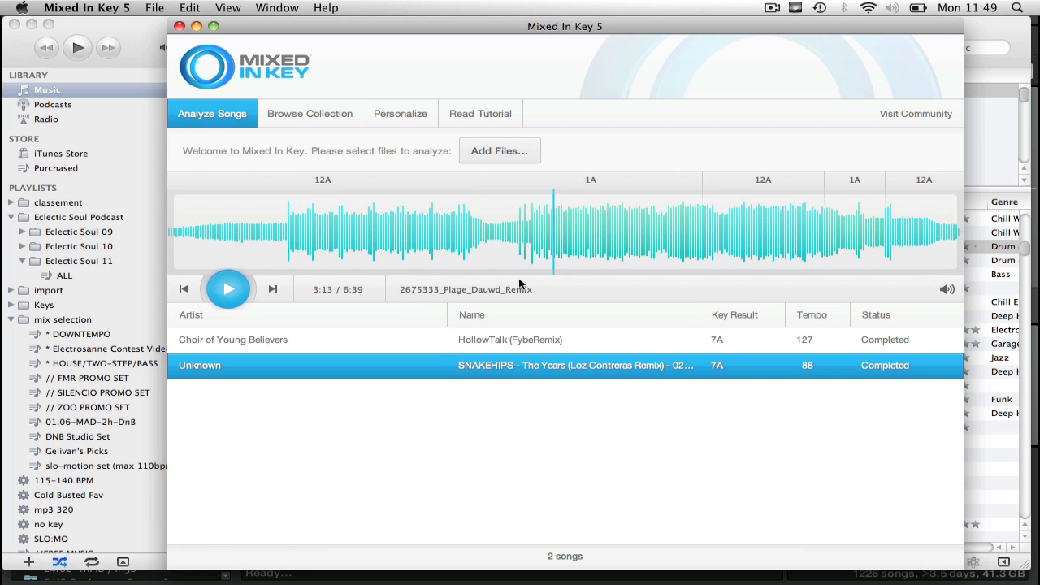
pyautogui.doubleClick(493, 368)
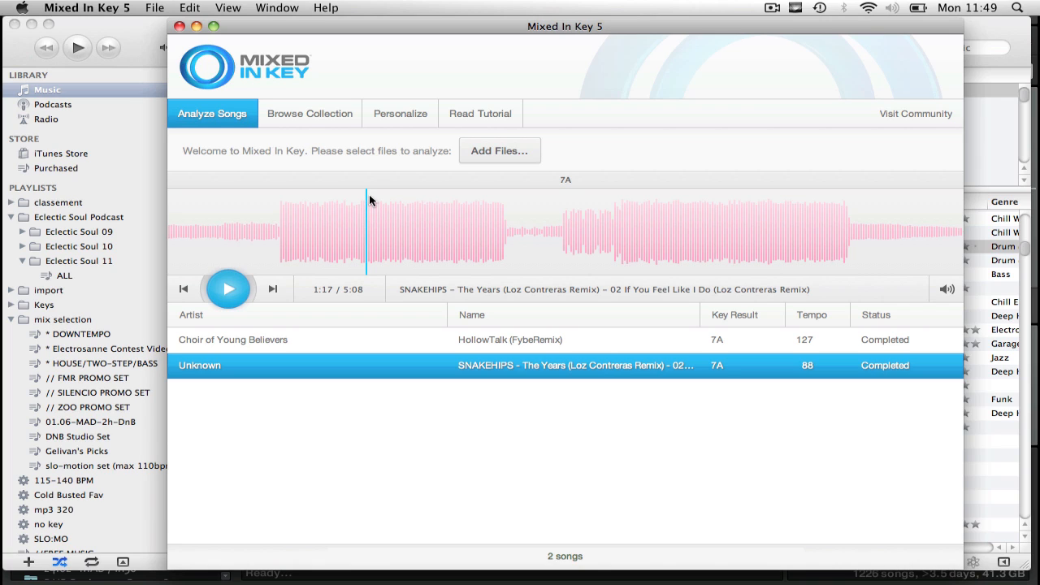
# Browse the collection, load 2675333_Plage_Dauwd_Remix in the player and filter the songs by key 12A
pyautogui.click(295, 115)
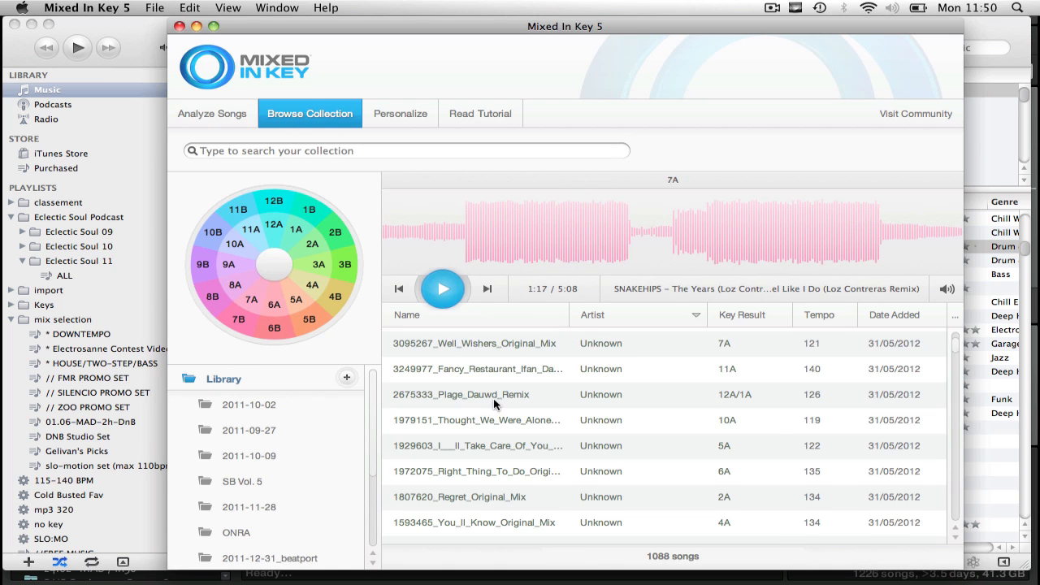
pyautogui.moveTo(493, 397); pyautogui.dragTo(565, 259)
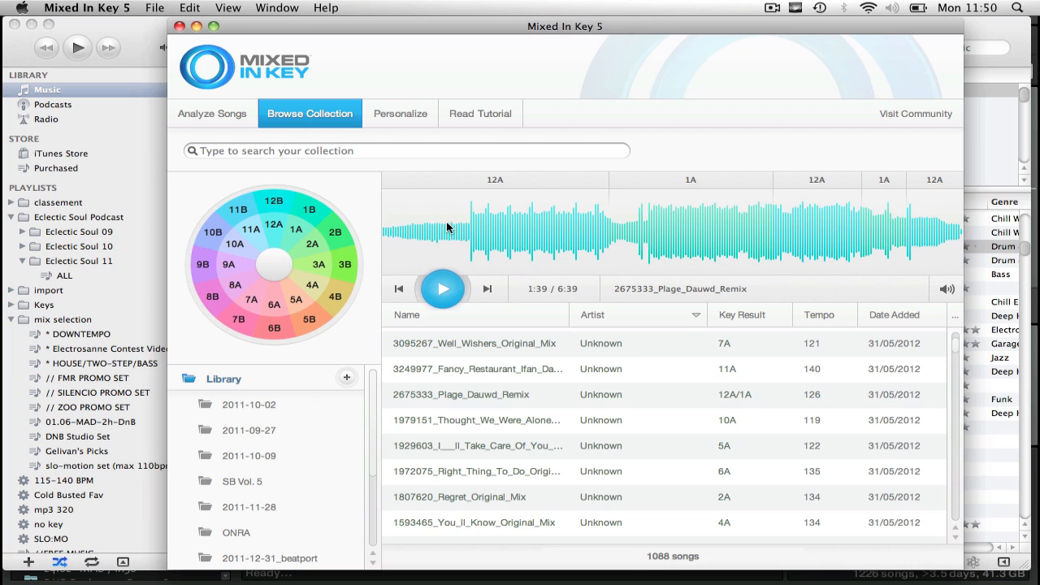
pyautogui.click(273, 228)
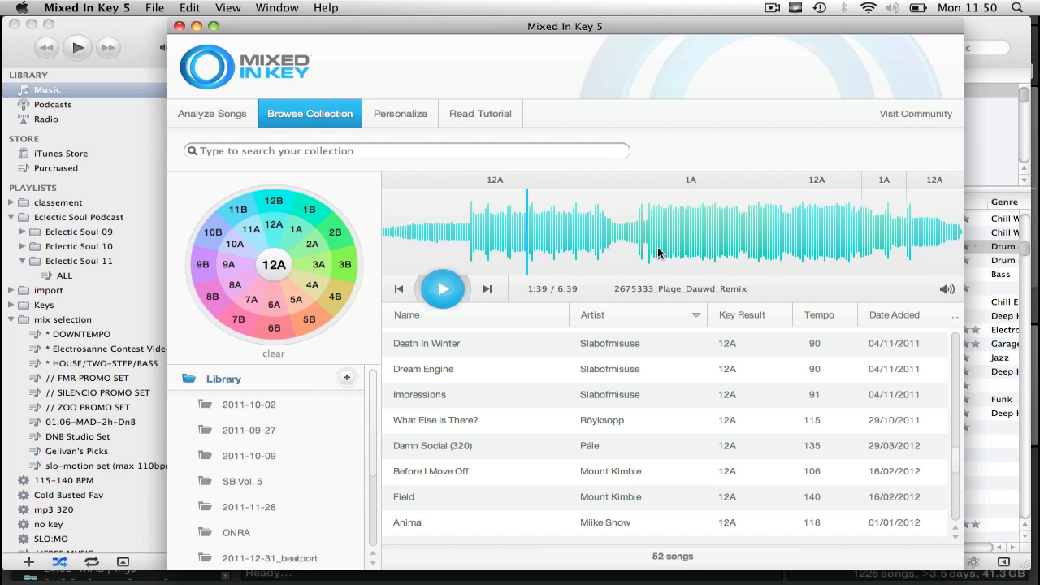
# Select HollowTalk (FybeRemix) in the analyzed songs, switch to Finder and play its MP3 in iTunes to check the key tag
pyautogui.click(241, 120)
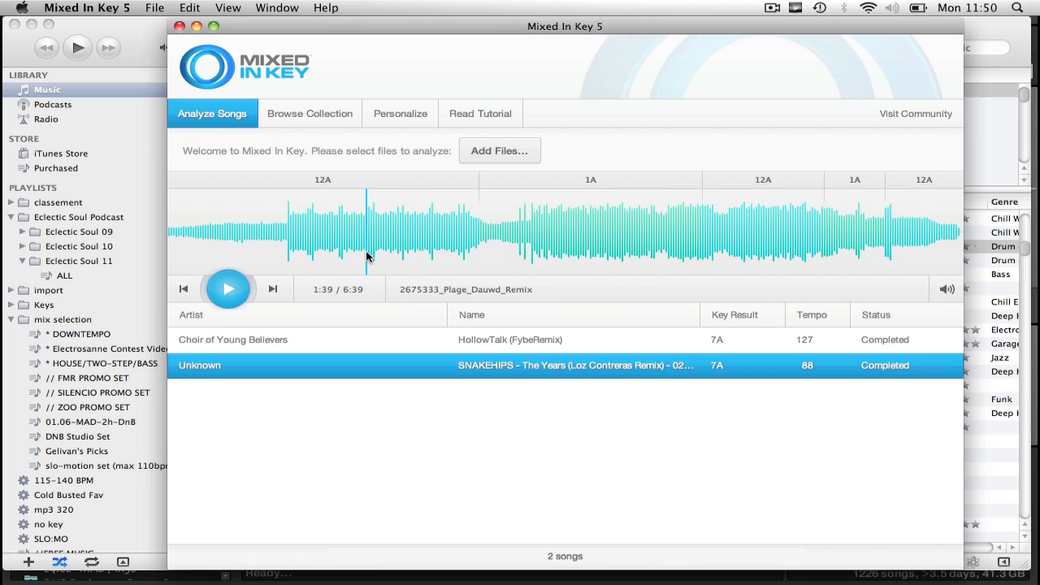
pyautogui.click(530, 352)
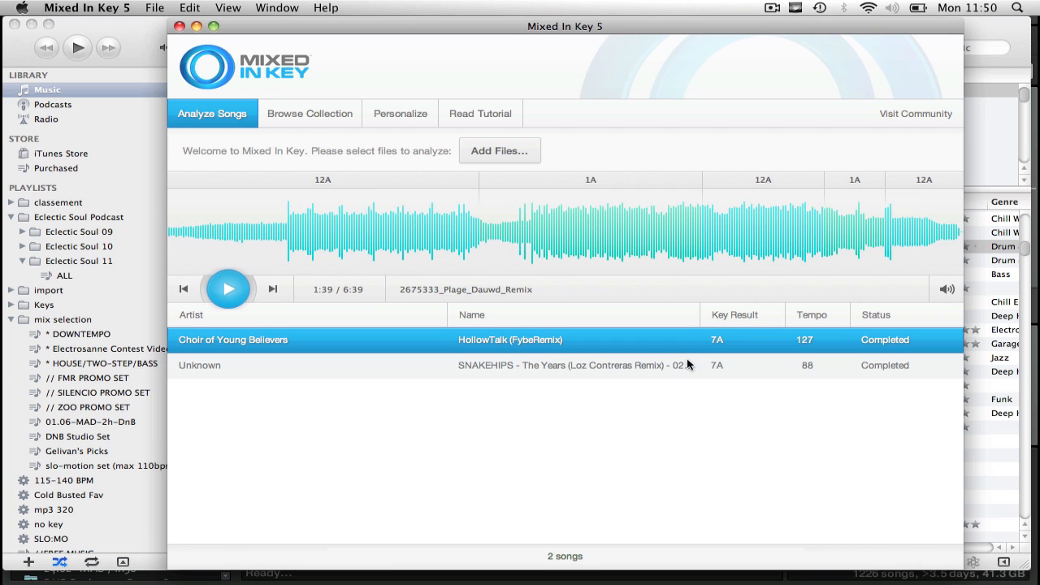
pyautogui.press('super+Tab')
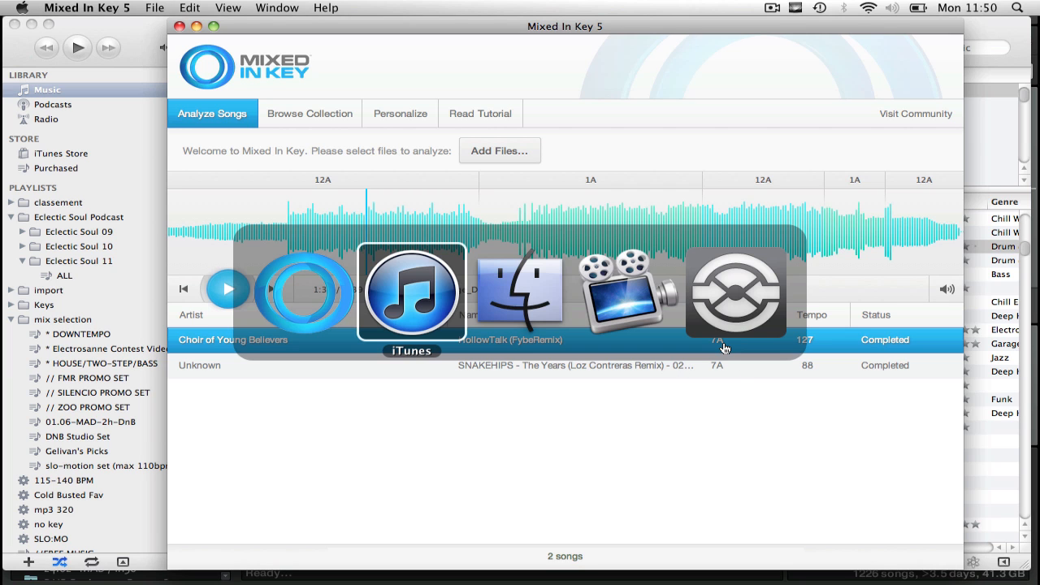
pyautogui.press('super+Tab')
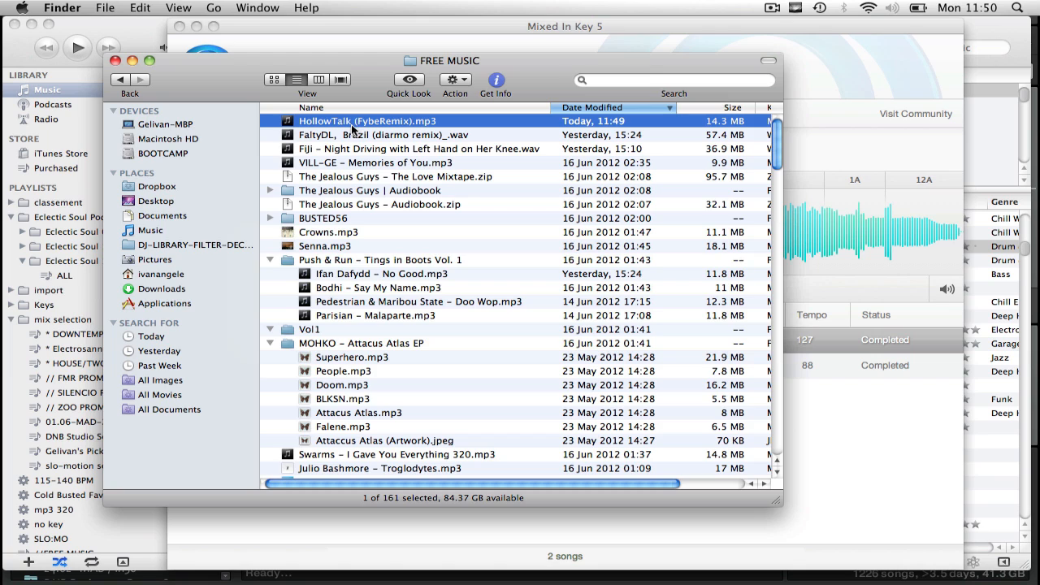
pyautogui.doubleClick(356, 120)
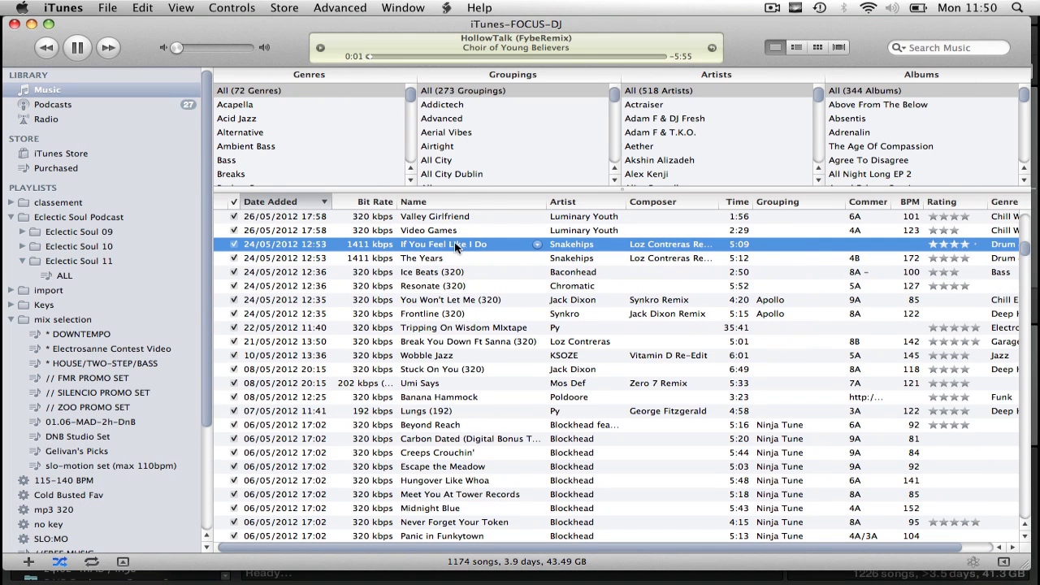
pyautogui.scroll(15, 468, 244)
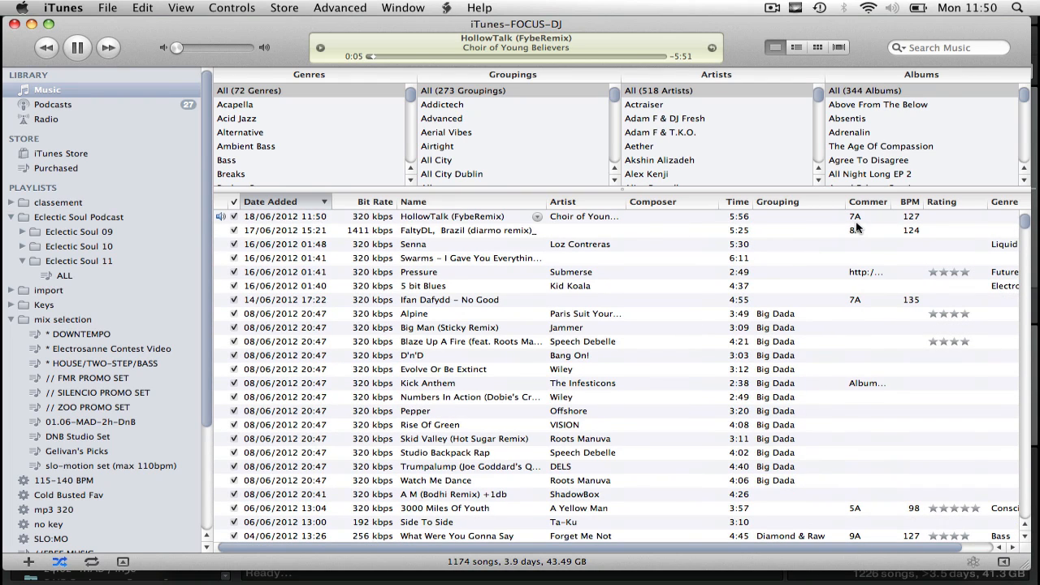
pyautogui.click(890, 218)
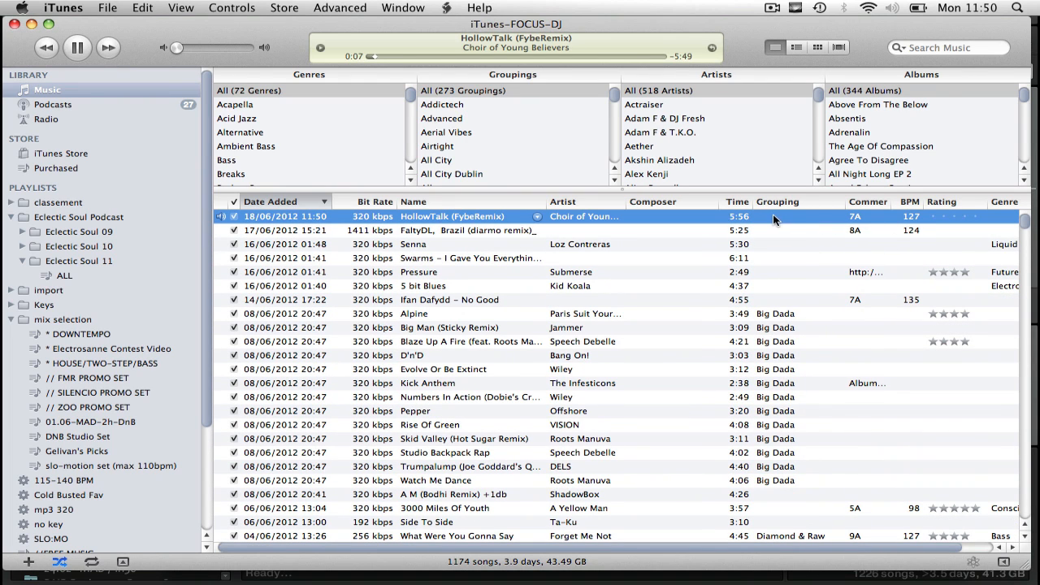
# Search the iTunes library for "contreras" and play "If You Feel Like I Do"
pyautogui.press('super+Tab')
pyautogui.press('super+Tab')
pyautogui.scroll(-6, 455, 290)
pyautogui.click(921, 46)
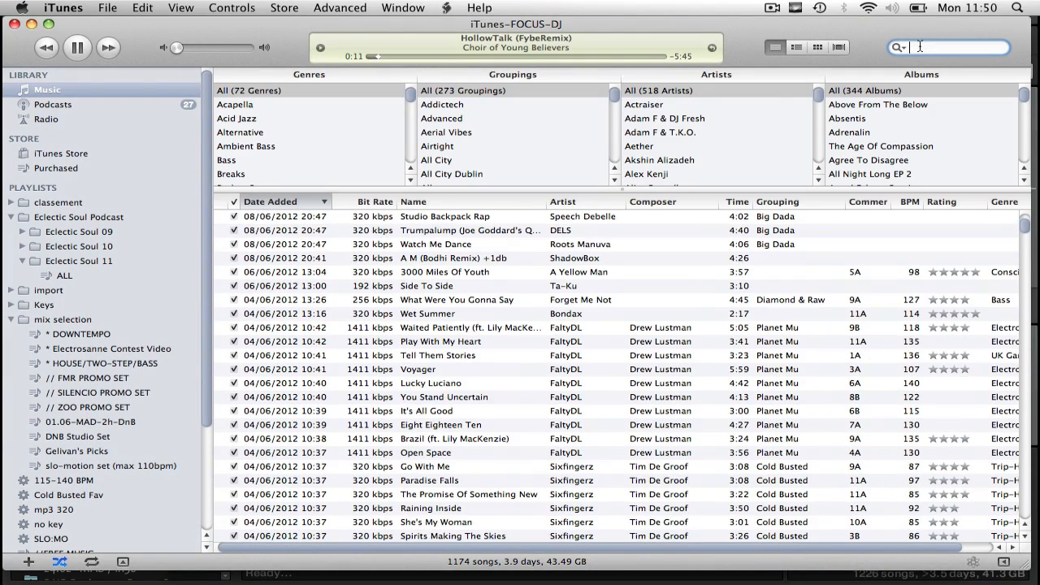
pyautogui.write('contras')
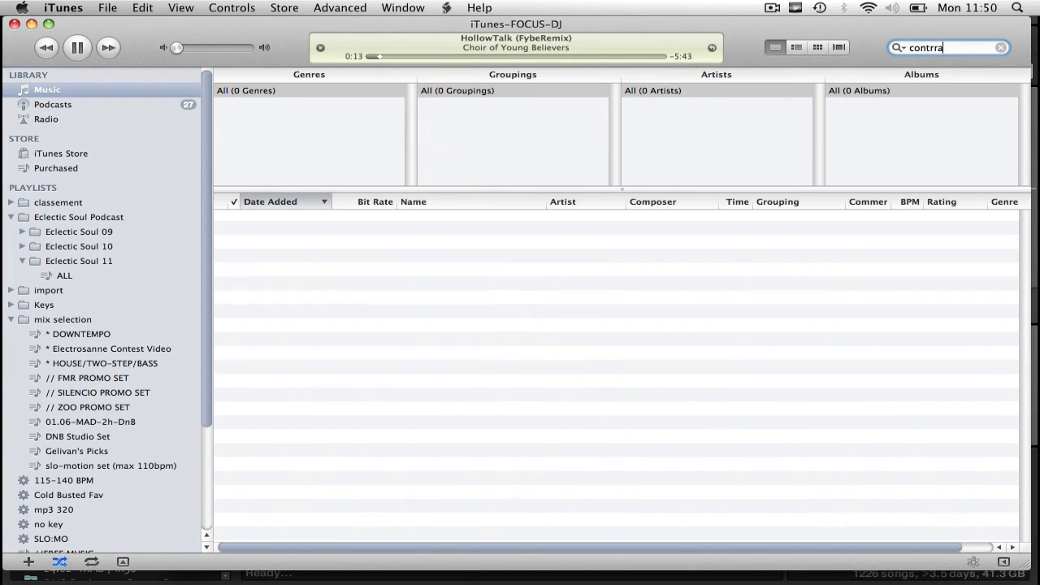
pyautogui.press('BackSpace')
pyautogui.write('eras')
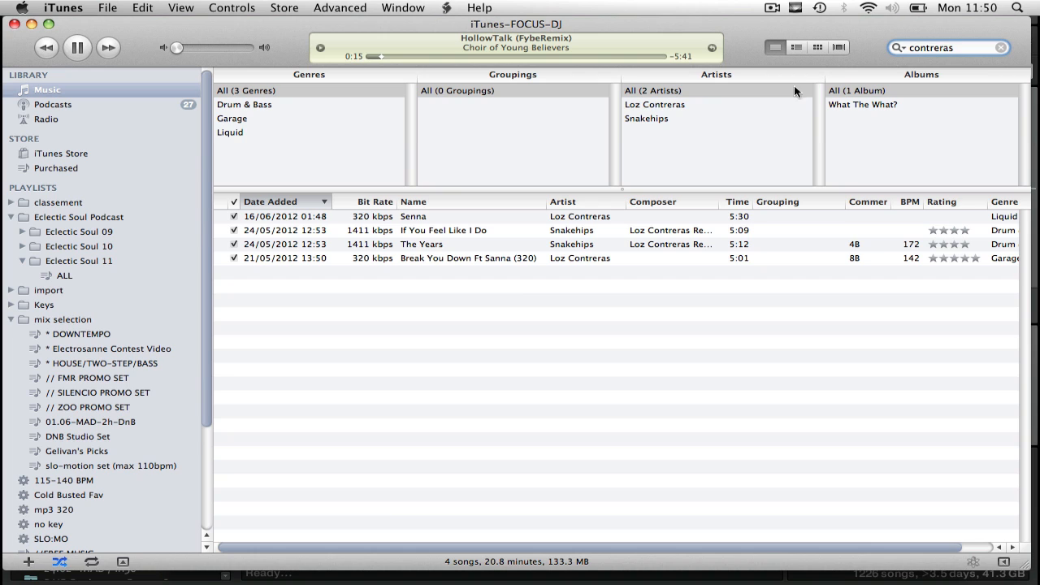
pyautogui.doubleClick(444, 230)
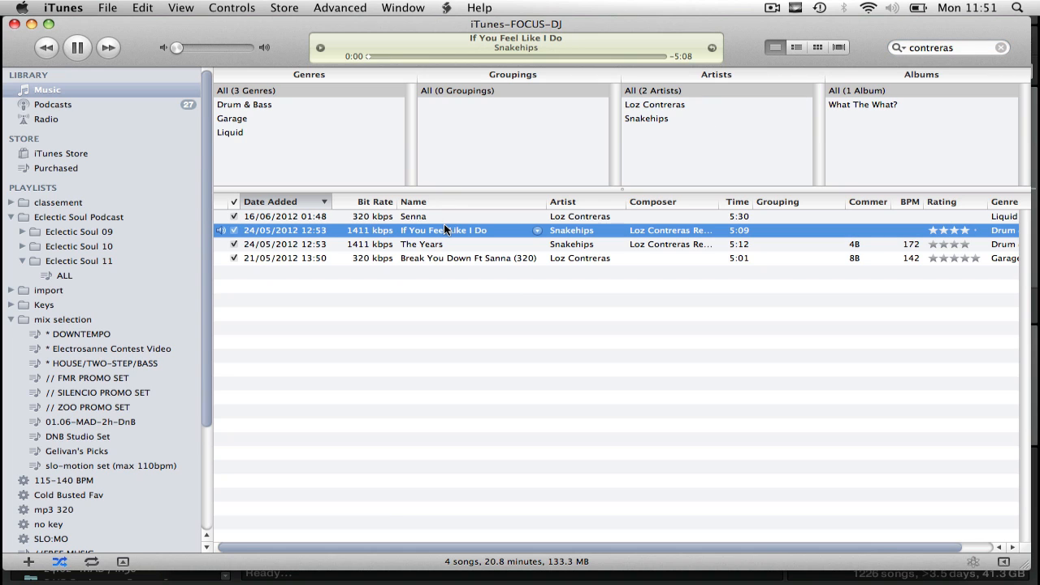
# Check the Snakehips track's key in Mixed In Key and enter 7A as the comment of "If You Feel Like I Do" in iTunes
pyautogui.rightClick(817, 232)
pyautogui.click(841, 253)
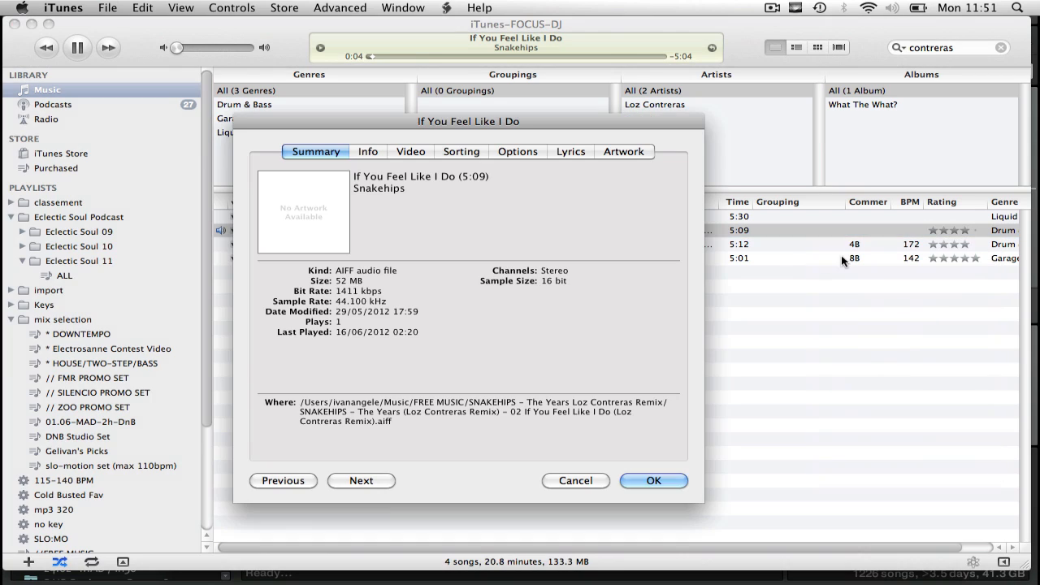
pyautogui.click(369, 152)
pyautogui.click(477, 402)
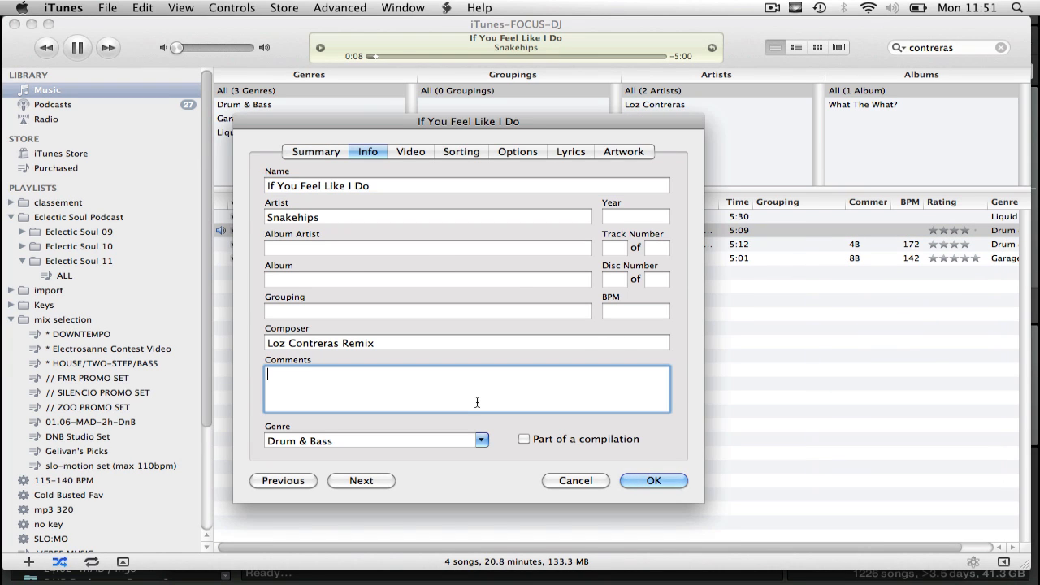
pyautogui.press('super+Tab')
pyautogui.press('super+Tab')
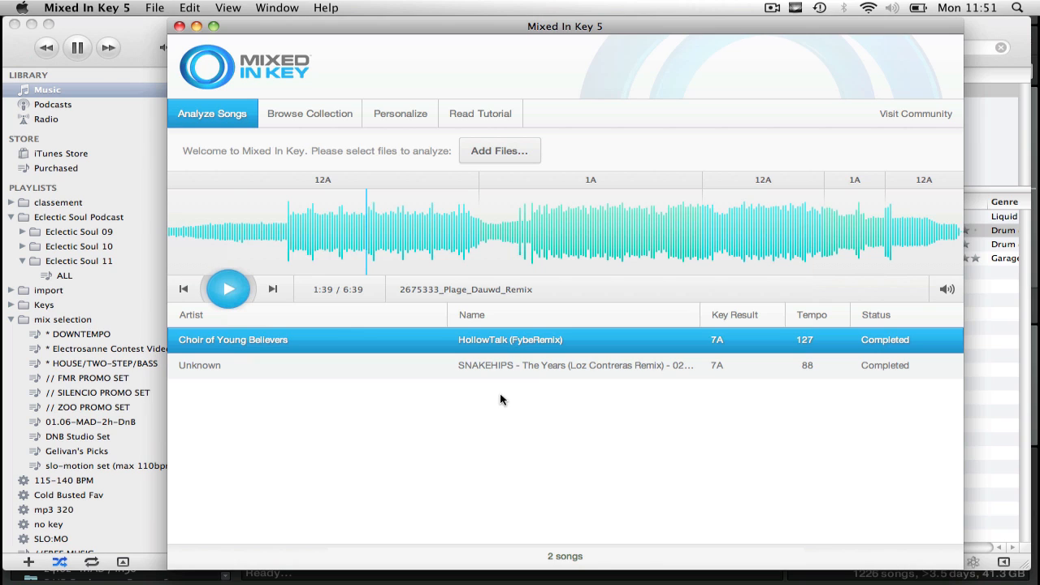
pyautogui.press('super+Tab')
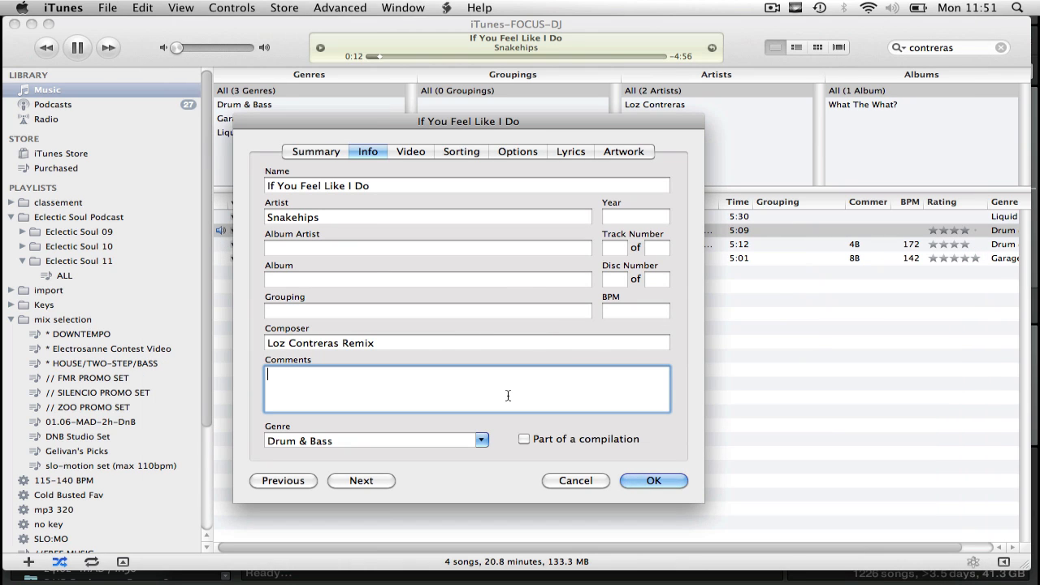
pyautogui.write('7a')
pyautogui.press('BackSpace')
pyautogui.write('A')
pyautogui.press('Return')
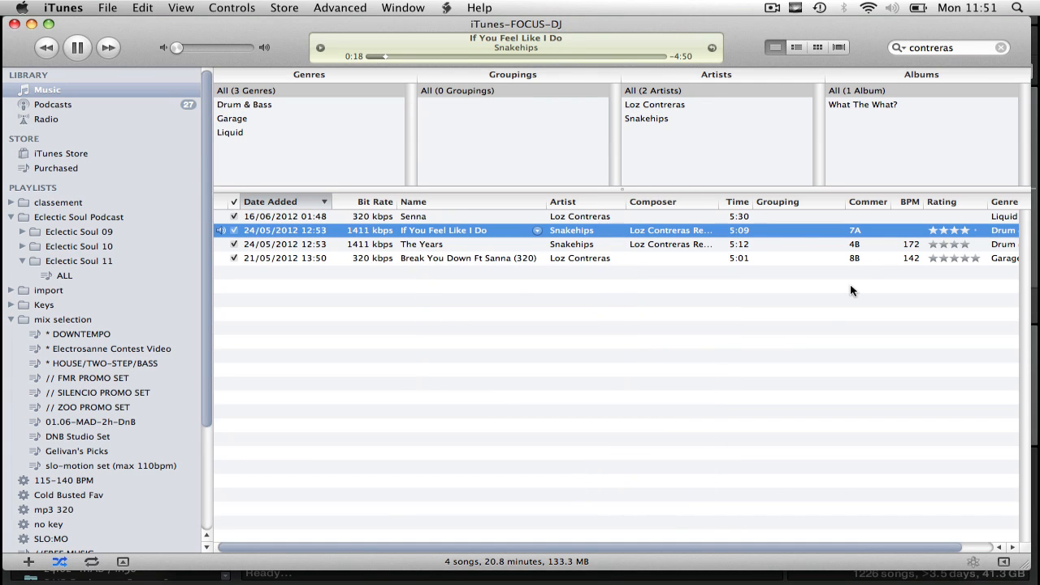
# Compare the Mixed In Key results with the iTunes tags, and switch to Traktor Scratch Pro
pyautogui.press('super+Tab')
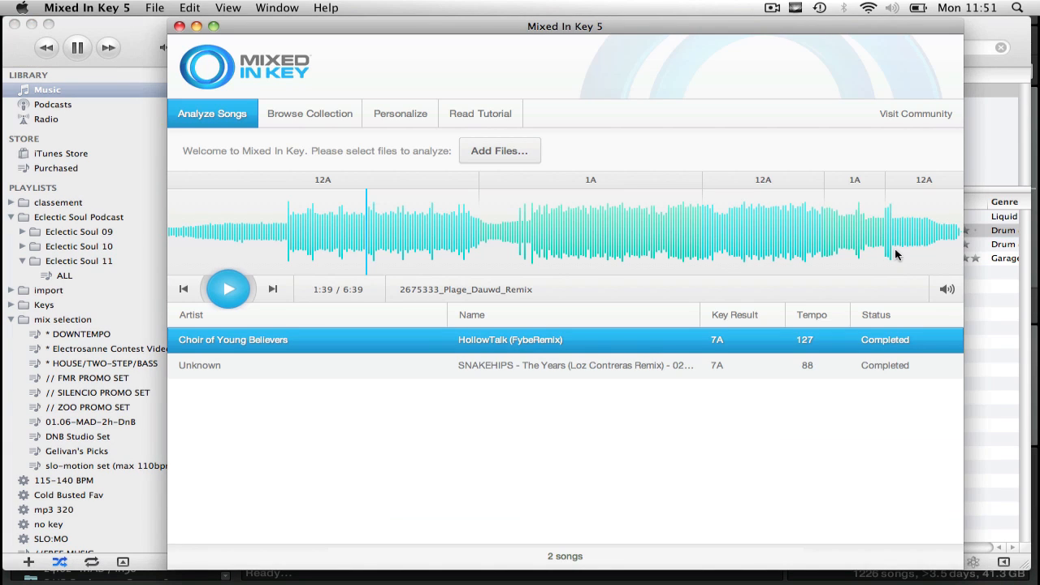
pyautogui.press('super+Tab')
pyautogui.press('super+Tab')
pyautogui.press('super+Tab')
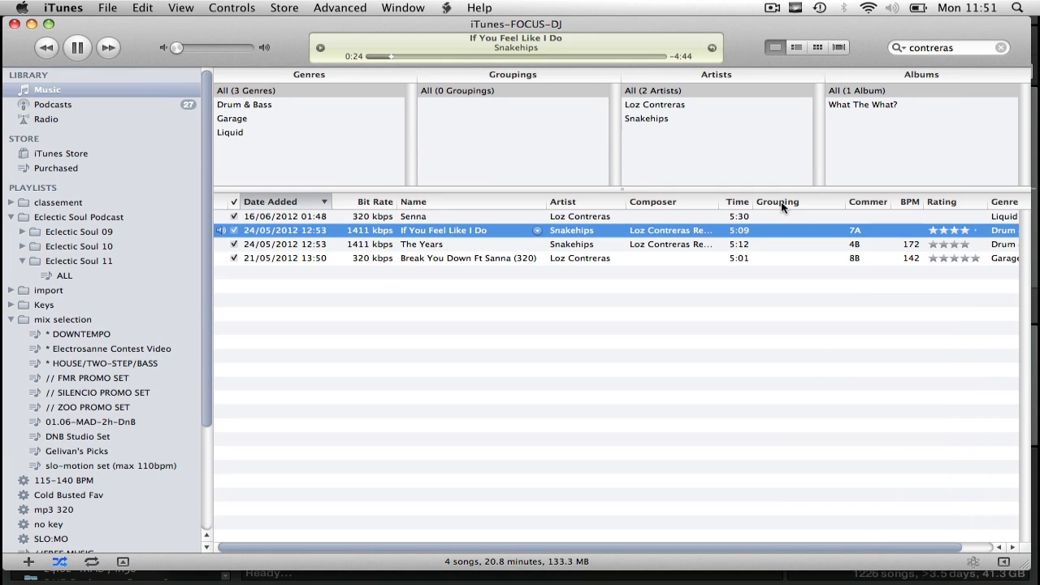
pyautogui.press('super+Tab')
pyautogui.press('super+Tab')
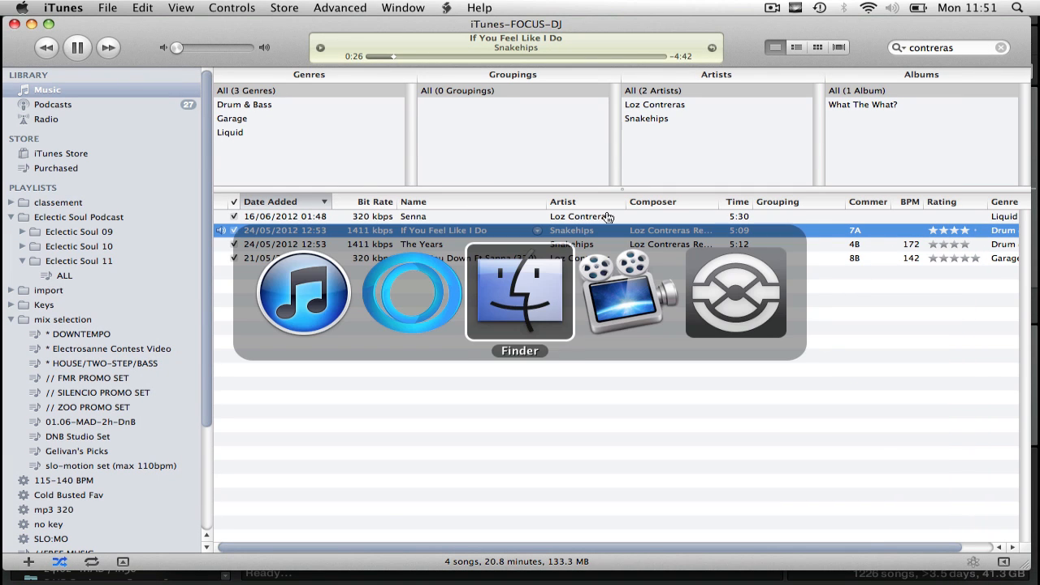
pyautogui.press('super+Tab')
pyautogui.press('super+Tab')
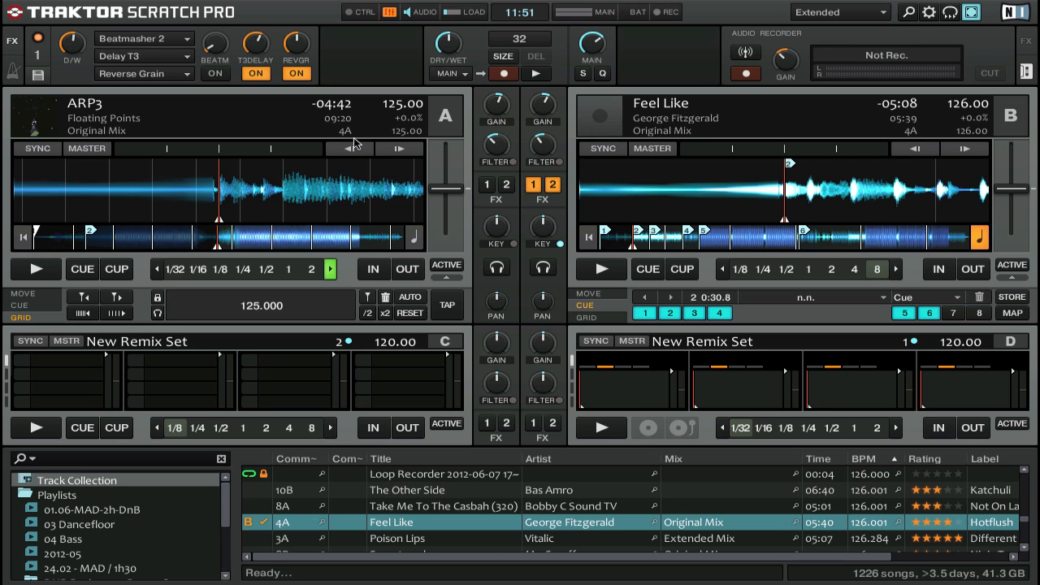
# Start playing ARP3 on deck A and let it run as the master track
pyautogui.press('space')
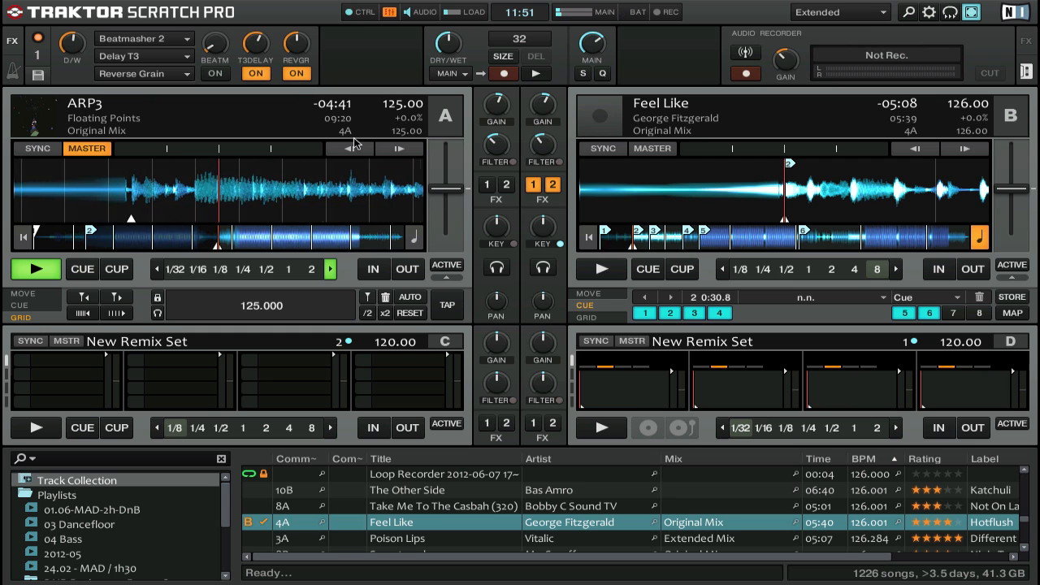
pyautogui.press('Right')
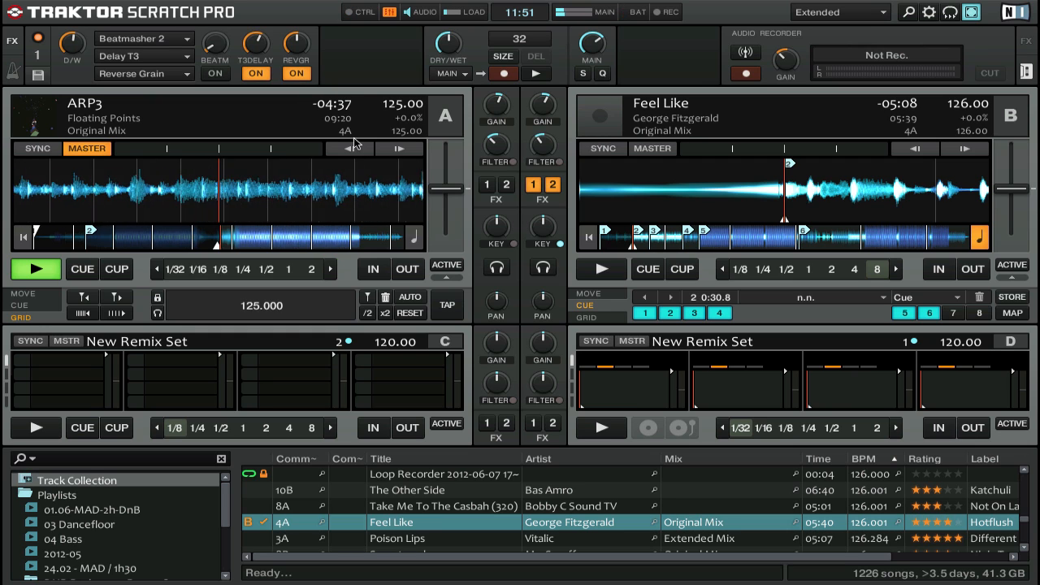
pyautogui.press('Right')
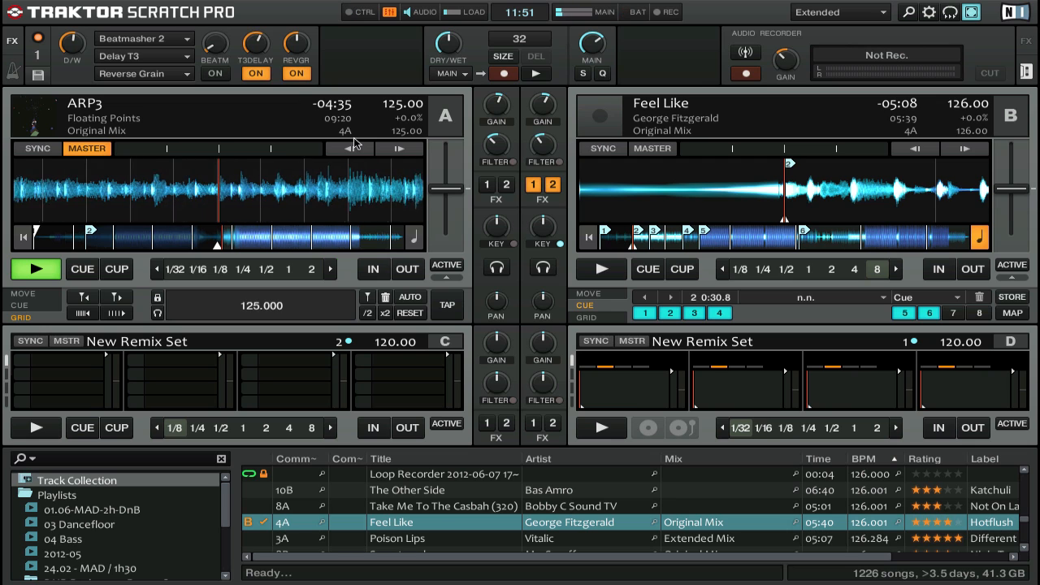
pyautogui.press('Right')
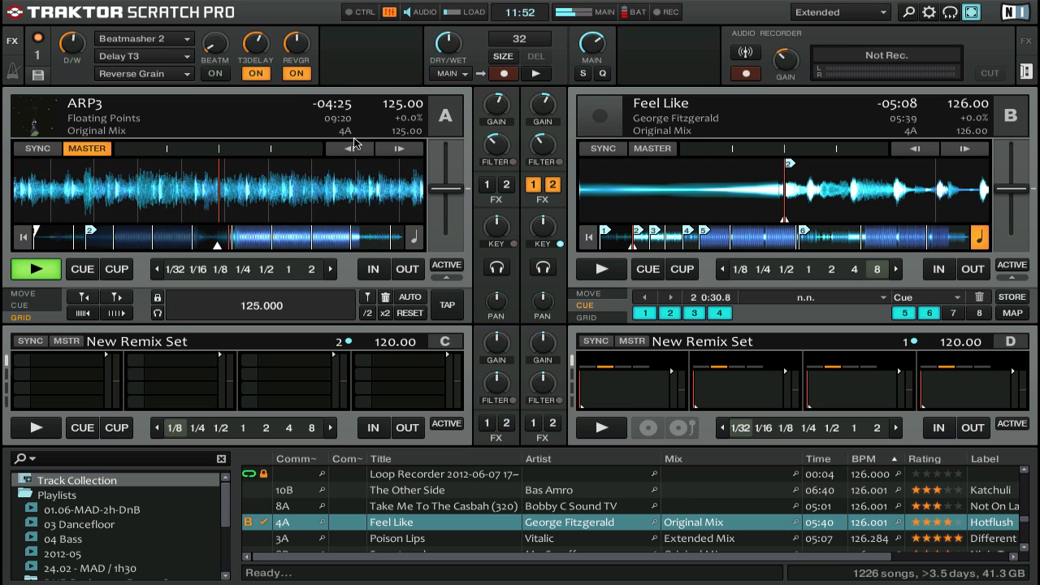
# Sync Feel Like on deck B to 125 BPM, play it briefly, and return it to its cue point with sync off
pyautogui.press('k')
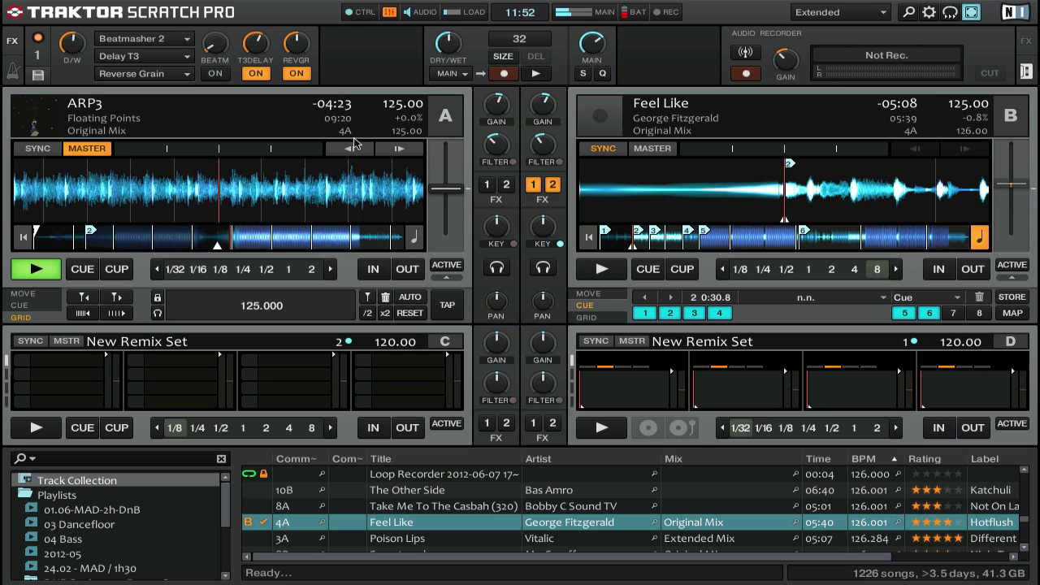
pyautogui.press('h')
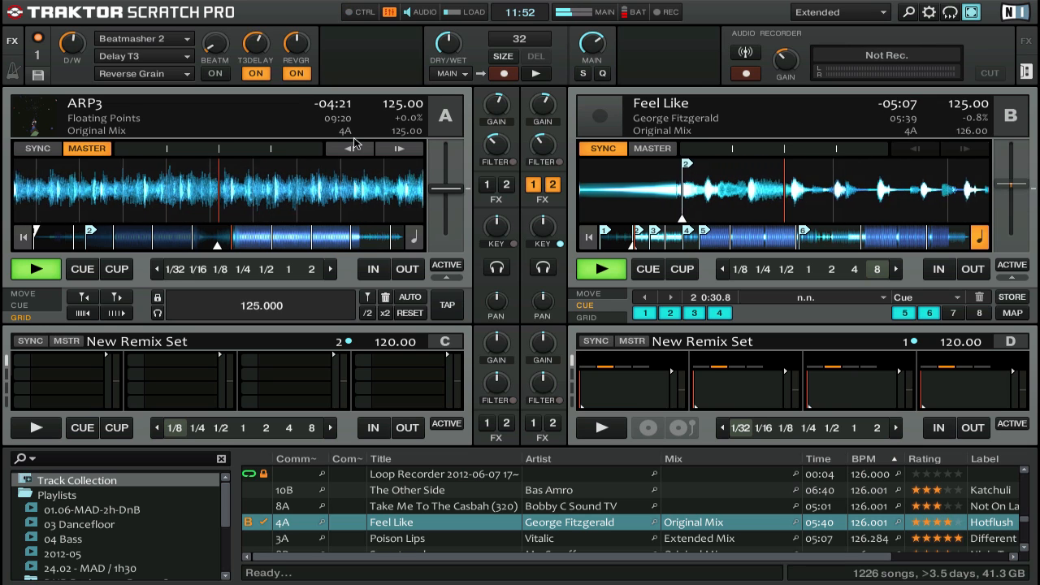
pyautogui.press('j')
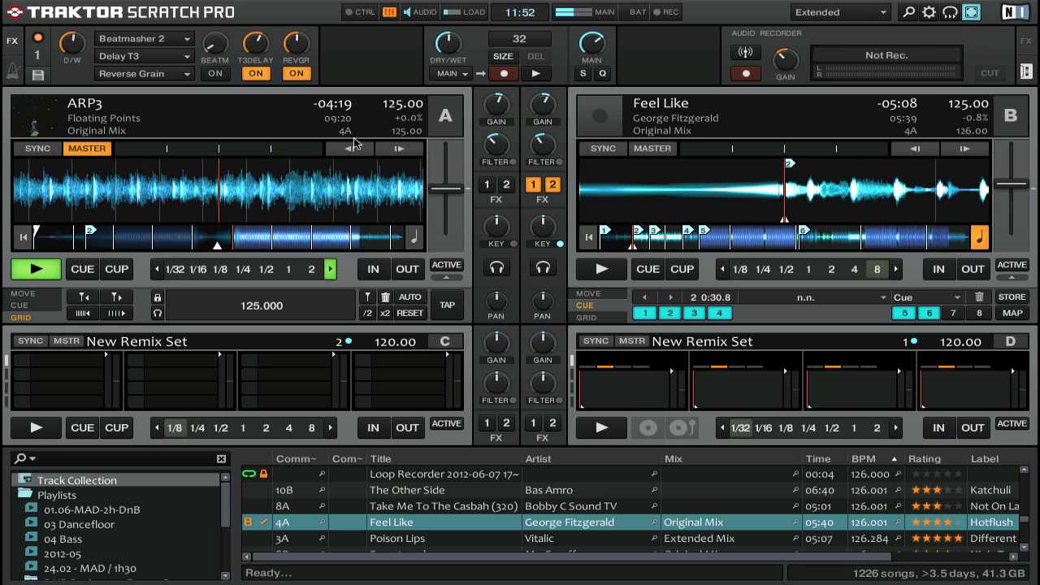
pyautogui.press('Right')
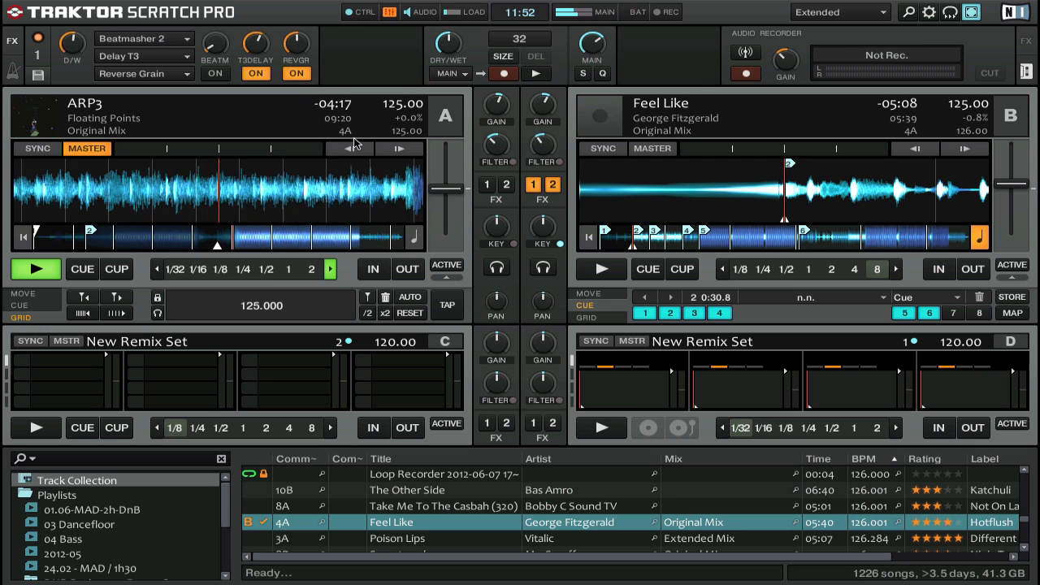
pyautogui.press('Right')
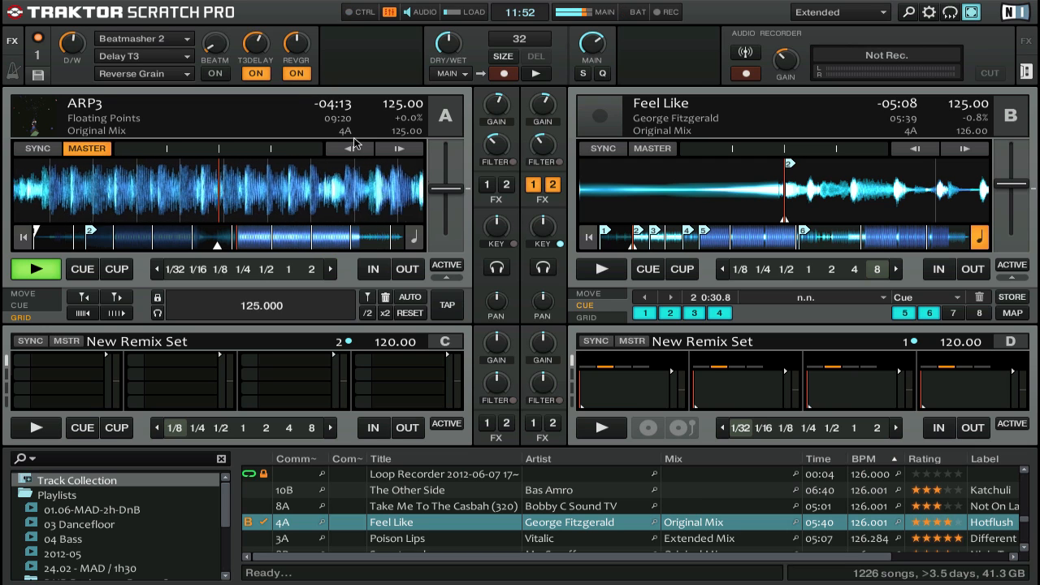
# Cue Feel Like in from its second cue point over ARP3 and keep it playing on deck B
pyautogui.press('k')
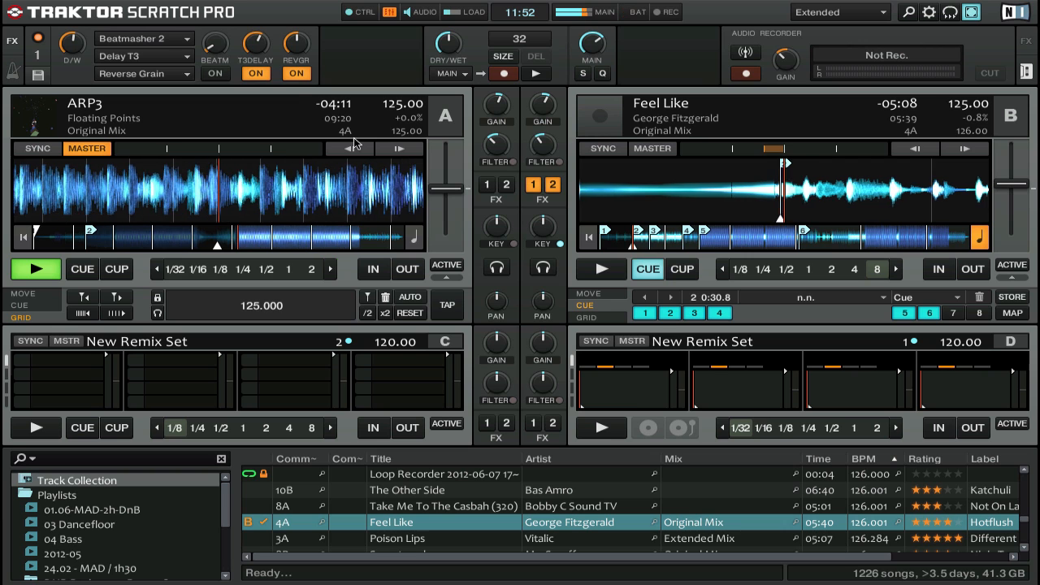
pyautogui.press('Right')
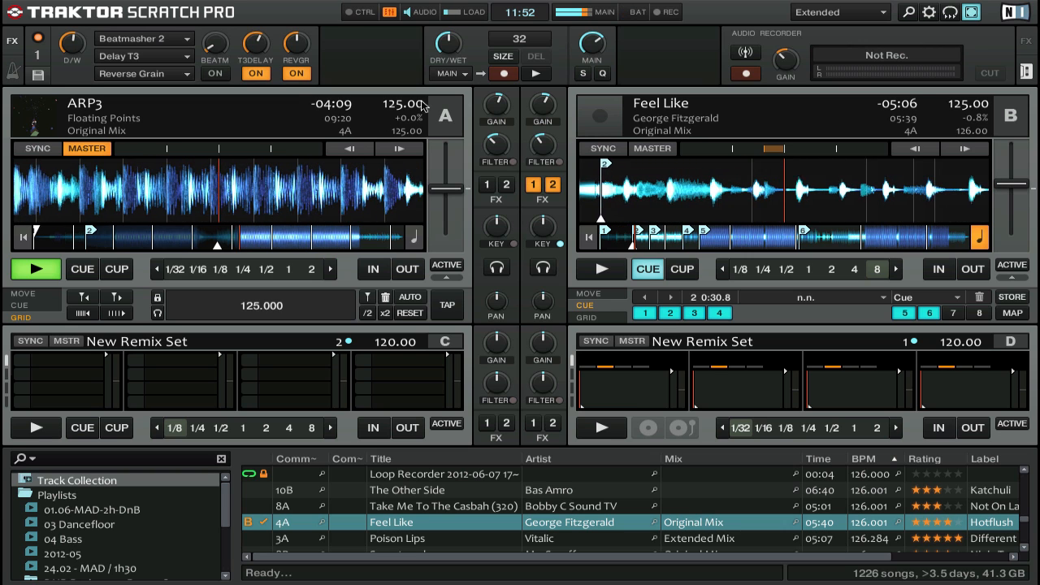
pyautogui.press('Right')
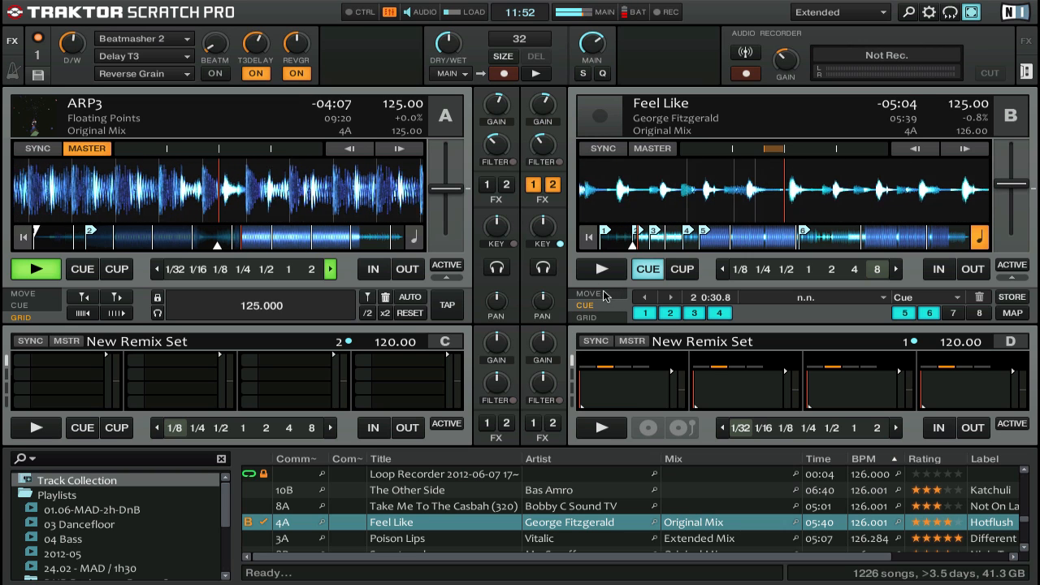
pyautogui.click(600, 277)
# Bend deck B's tempo down temporarily to line up Feel Like's beats with ARP3
pyautogui.press('Right')
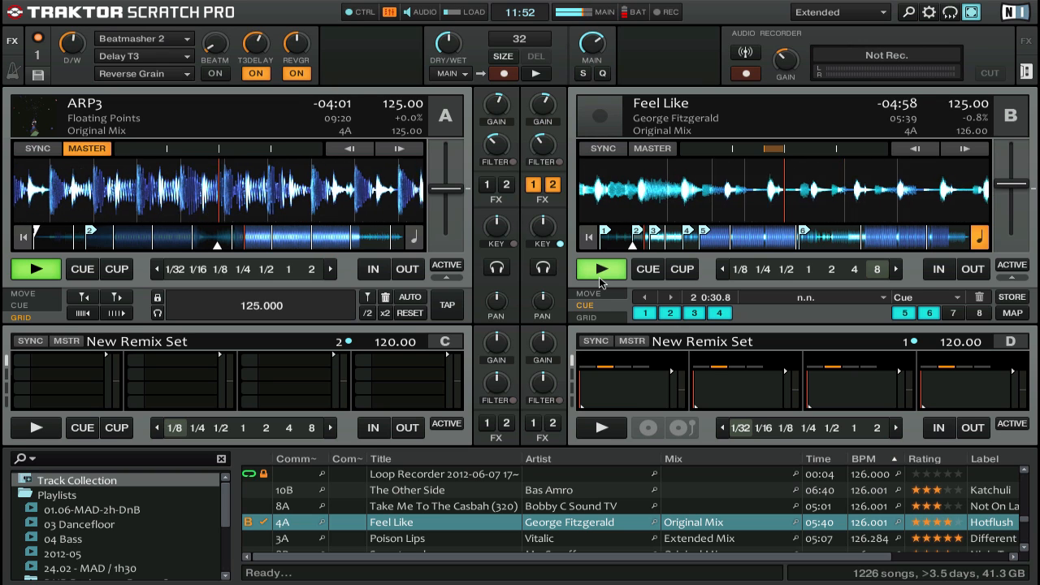
pyautogui.press('Right')
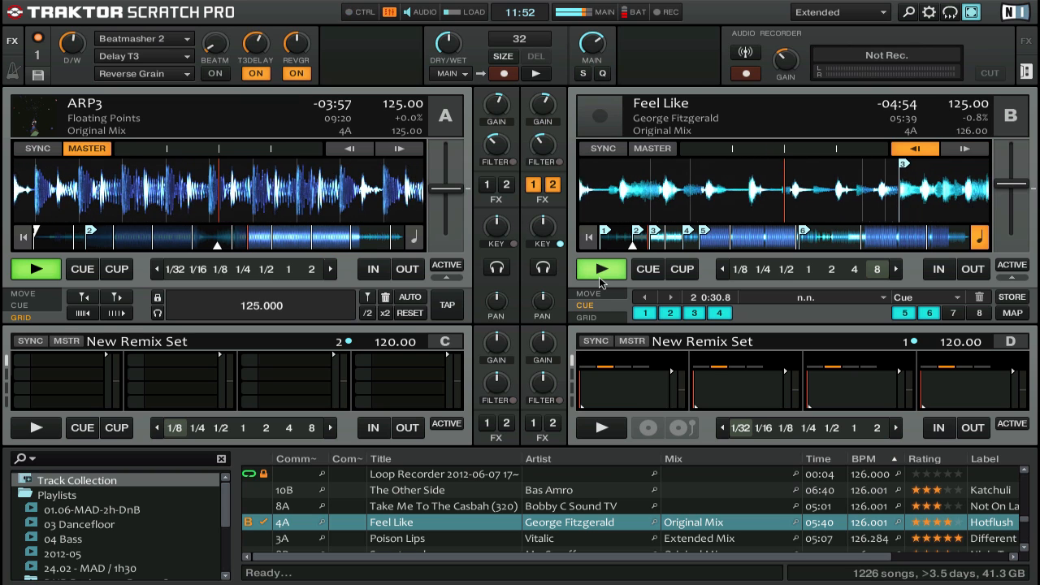
pyautogui.press('Left')
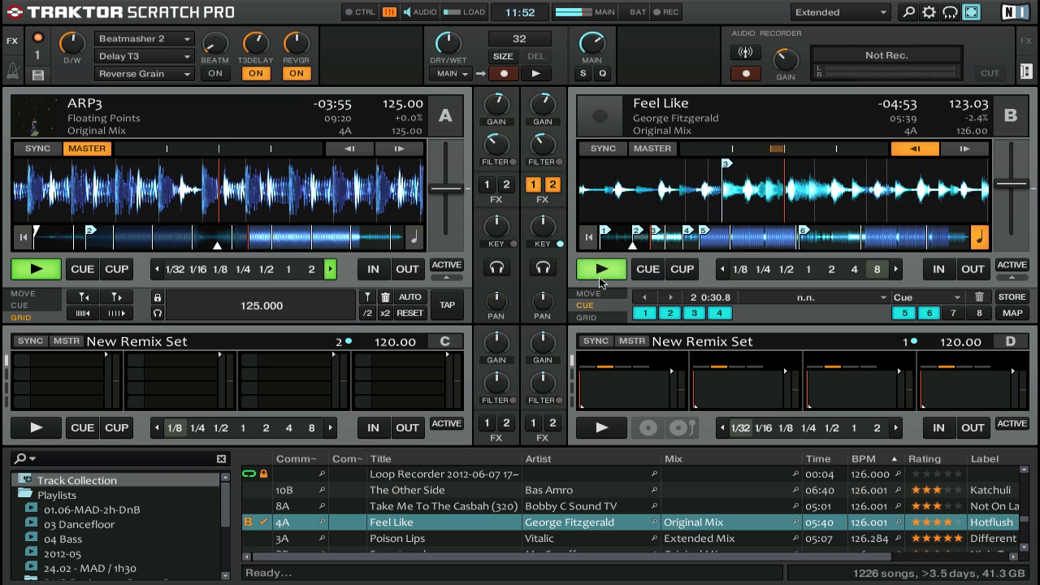